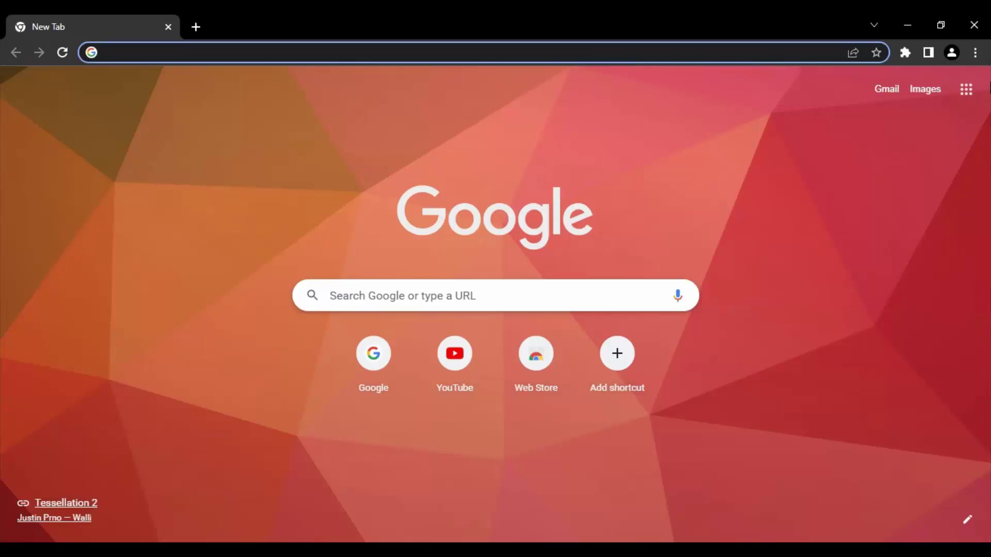
Go to Chrome's Autofill settings through the main menu's Settings page.
{"action": "left_click", "coordinate": [975, 53]}
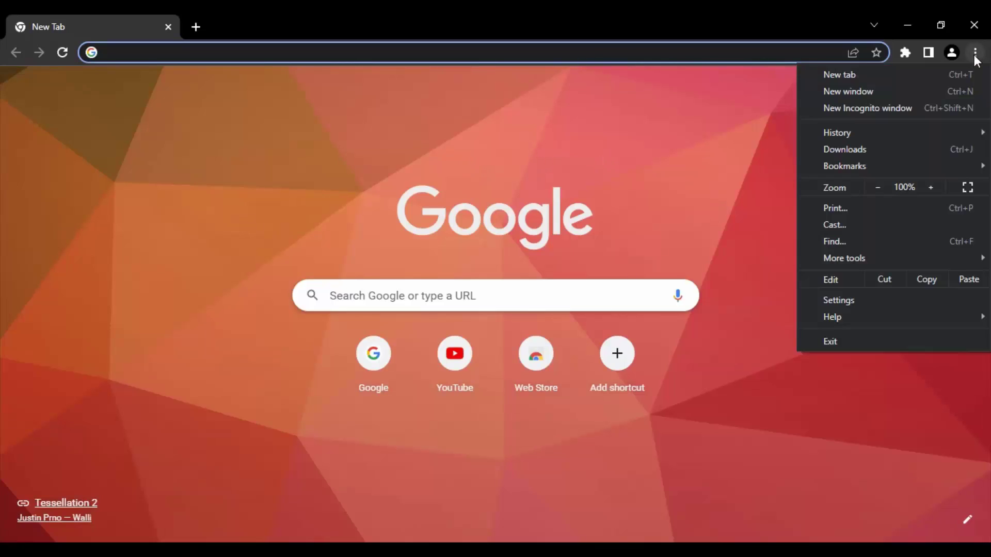
{"action": "left_click", "coordinate": [851, 304]}
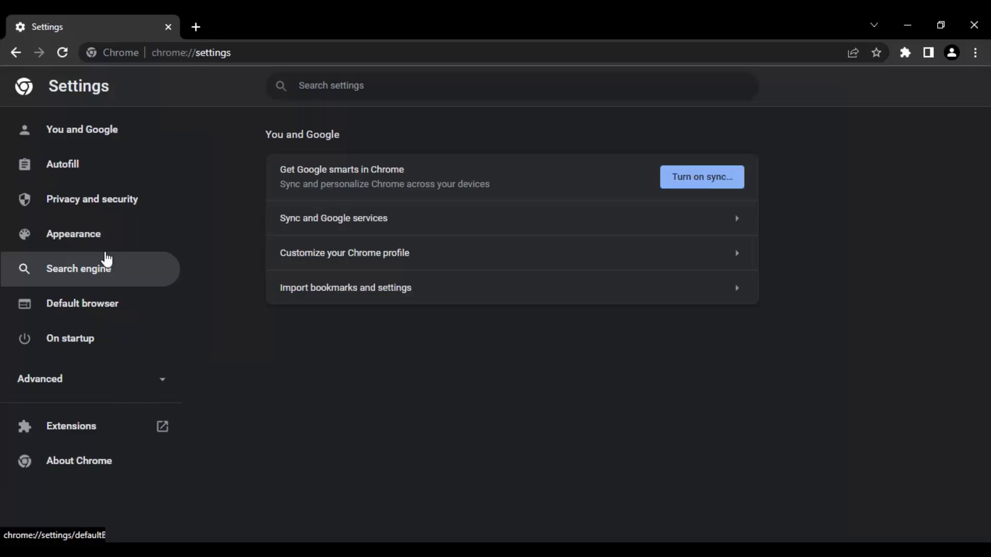
{"action": "left_click", "coordinate": [73, 177]}
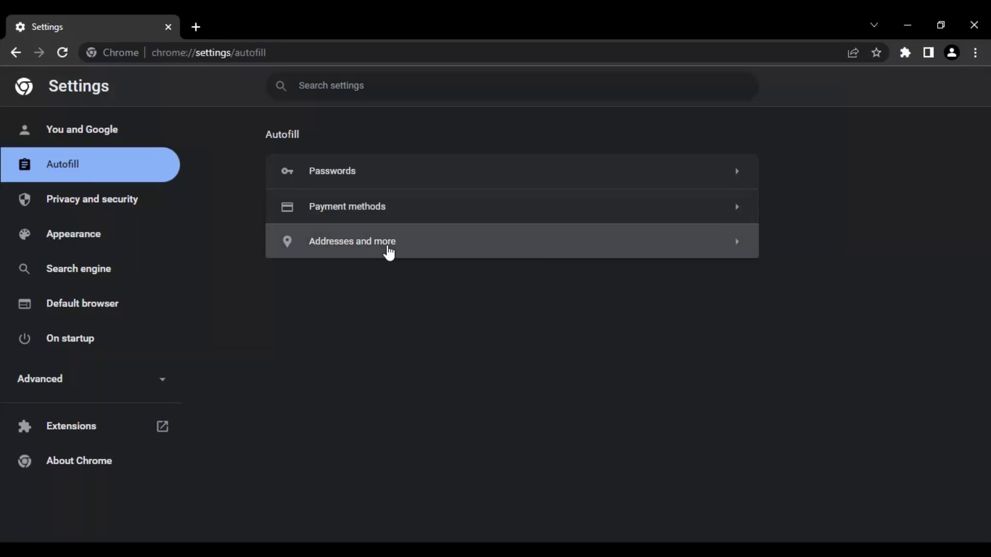
In Addresses and more, switch Save and fill addresses off and then back on.
{"action": "left_click", "coordinate": [387, 250]}
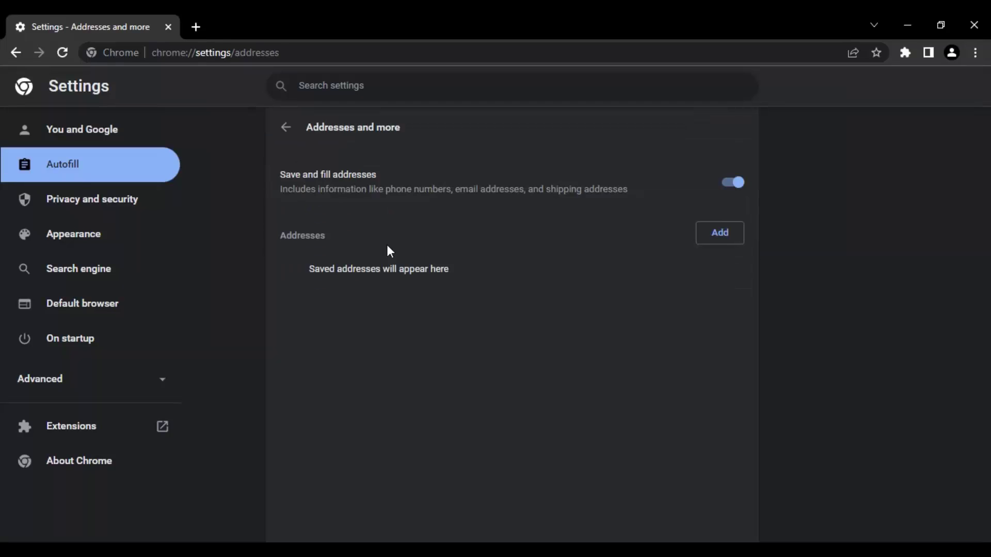
{"action": "left_click", "coordinate": [737, 191]}
{"action": "left_click", "coordinate": [718, 192]}
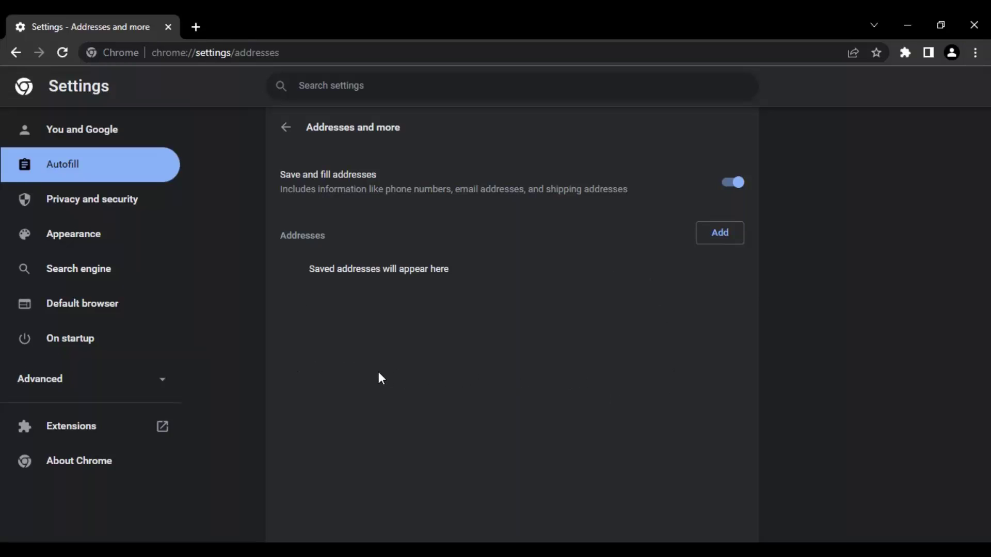
Start a new address with India as the country, entering the name and organization Abc.
{"action": "left_click", "coordinate": [719, 245]}
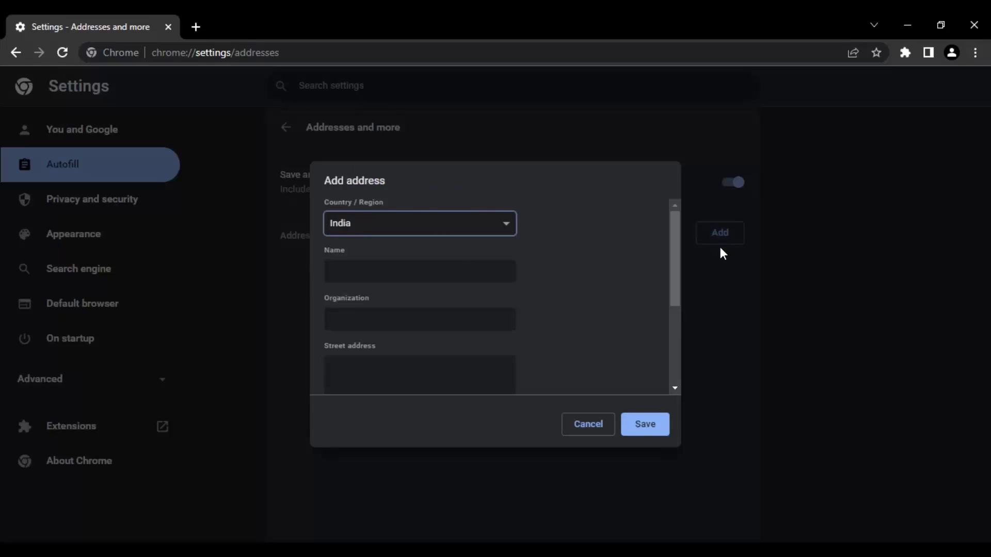
{"action": "left_click", "coordinate": [439, 232]}
{"action": "left_click", "coordinate": [387, 254]}
{"action": "left_click", "coordinate": [378, 275]}
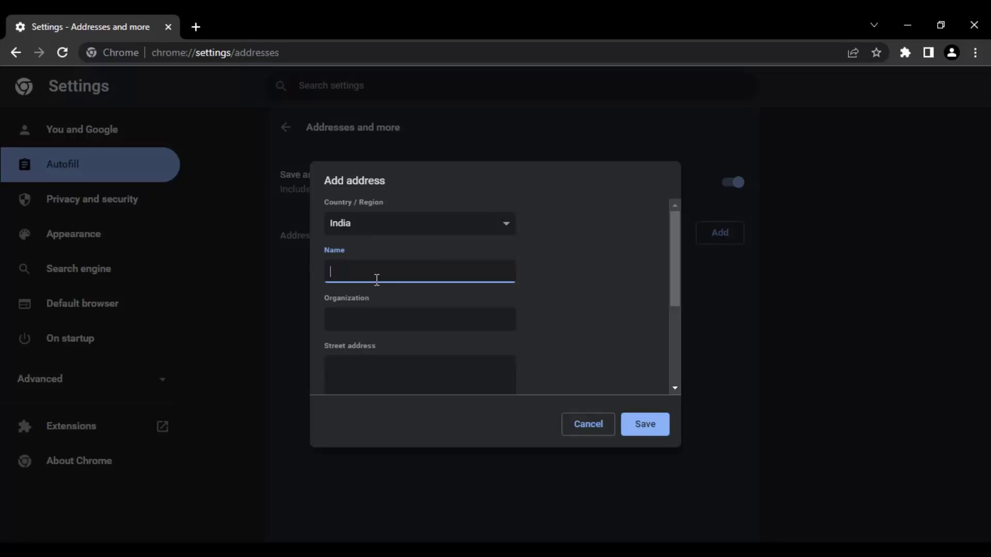
{"action": "type", "text": "Paul"}
{"action": "left_click", "coordinate": [366, 324]}
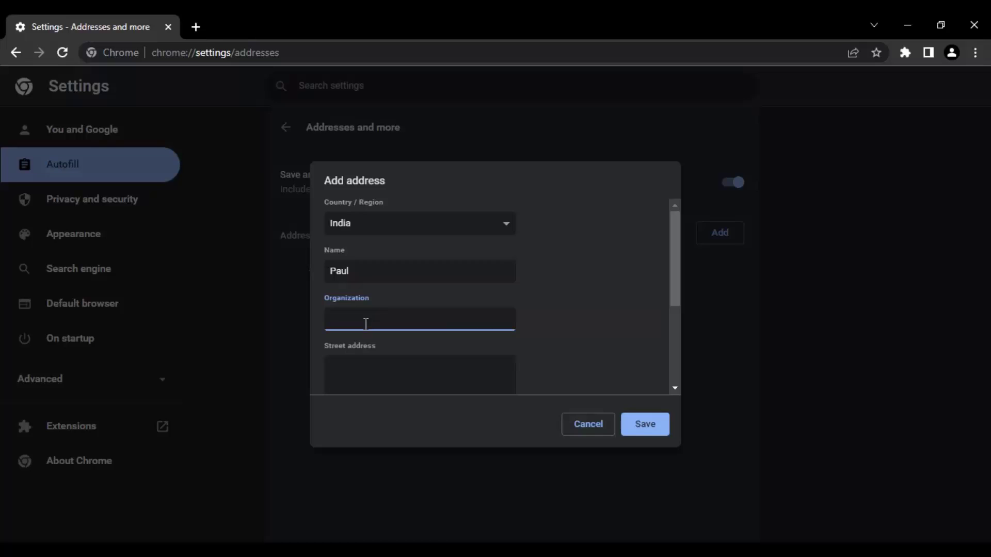
{"action": "type", "text": "Abc"}
Fill in the street address, the city Delhi and the PIN code.
{"action": "scroll", "coordinate": [366, 324], "scroll_direction": "down", "scroll_amount": 3}
{"action": "left_click", "coordinate": [387, 250]}
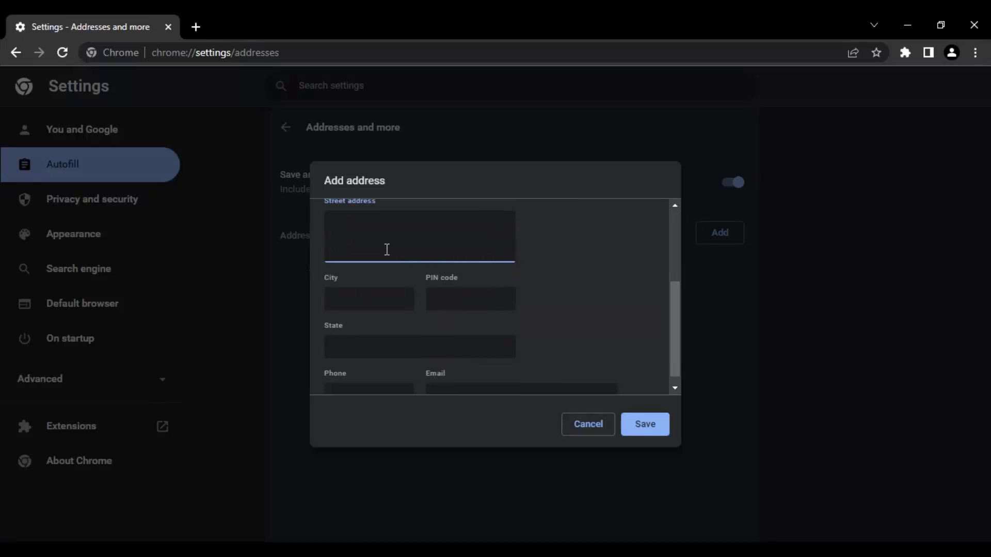
{"action": "type", "text": "123 Delhi, India"}
{"action": "left_click", "coordinate": [396, 303]}
{"action": "type", "text": "Del"}
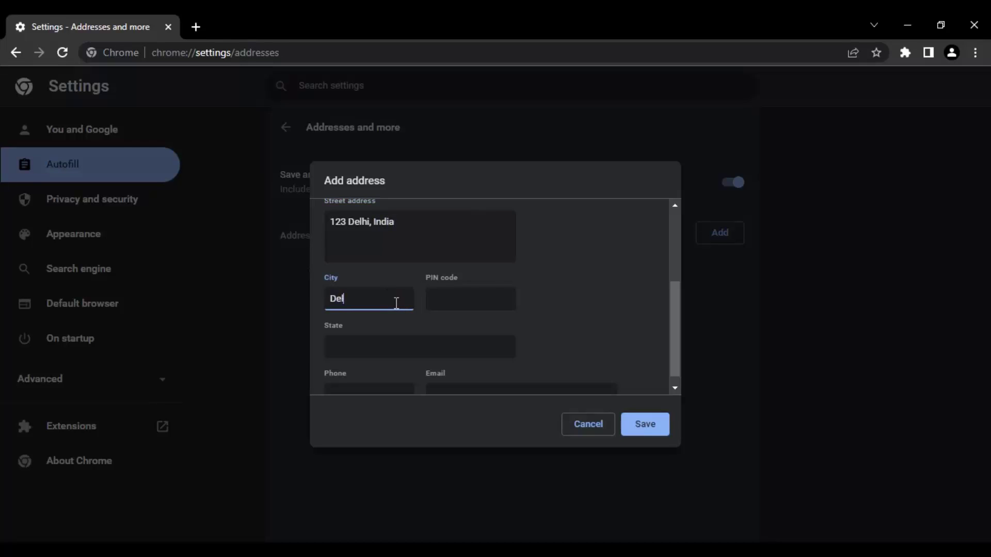
{"action": "type", "text": "hi"}
{"action": "left_click", "coordinate": [446, 298]}
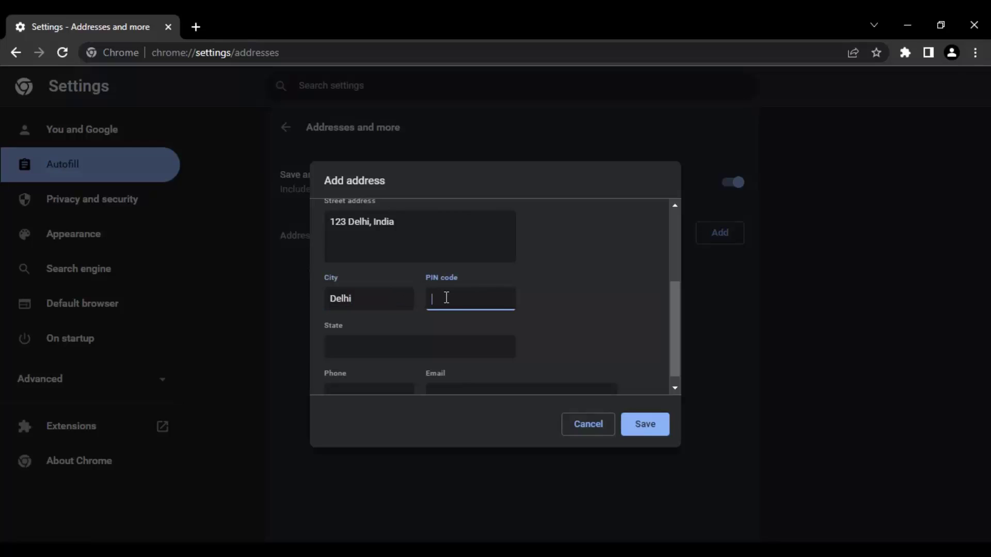
{"action": "type", "text": "110258"}
Enter state Delhi, the contact's e-mail and phone number, and save the address.
{"action": "scroll", "coordinate": [491, 299], "scroll_direction": "down", "scroll_amount": 1}
{"action": "left_click", "coordinate": [430, 326]}
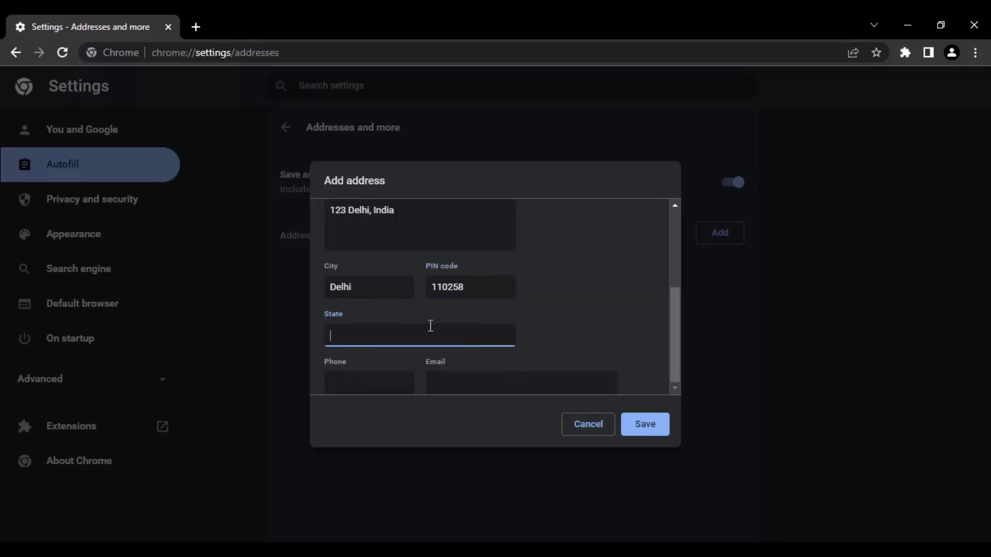
{"action": "type", "text": "Delhi"}
{"action": "left_click", "coordinate": [451, 383]}
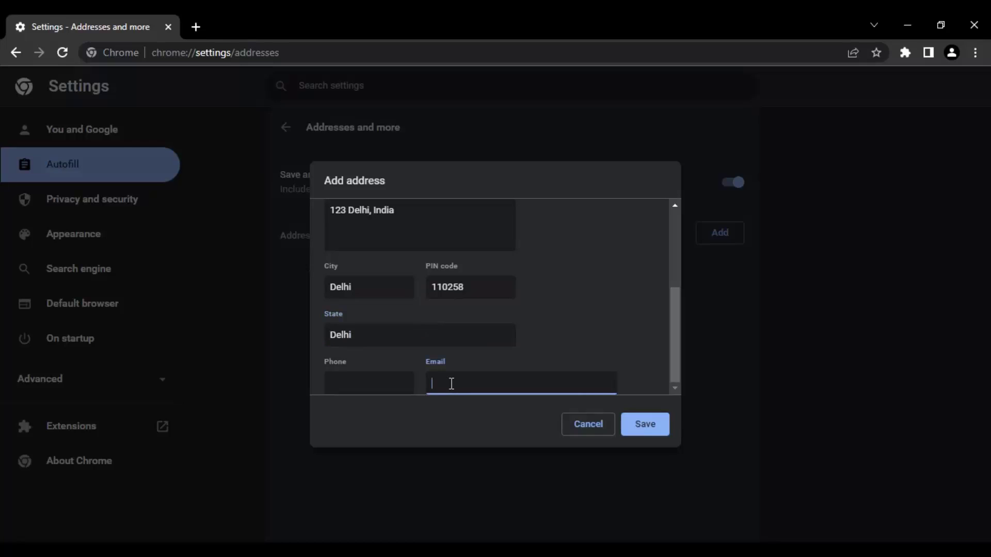
{"action": "type", "text": "sample@gmail.com"}
{"action": "left_click", "coordinate": [345, 382]}
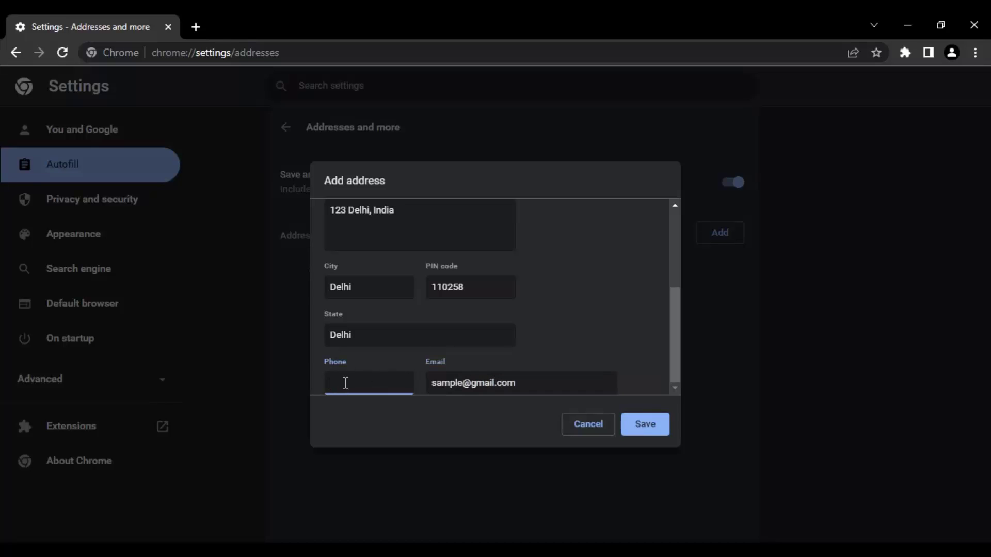
{"action": "type", "text": "1234567890"}
{"action": "left_click", "coordinate": [662, 426]}
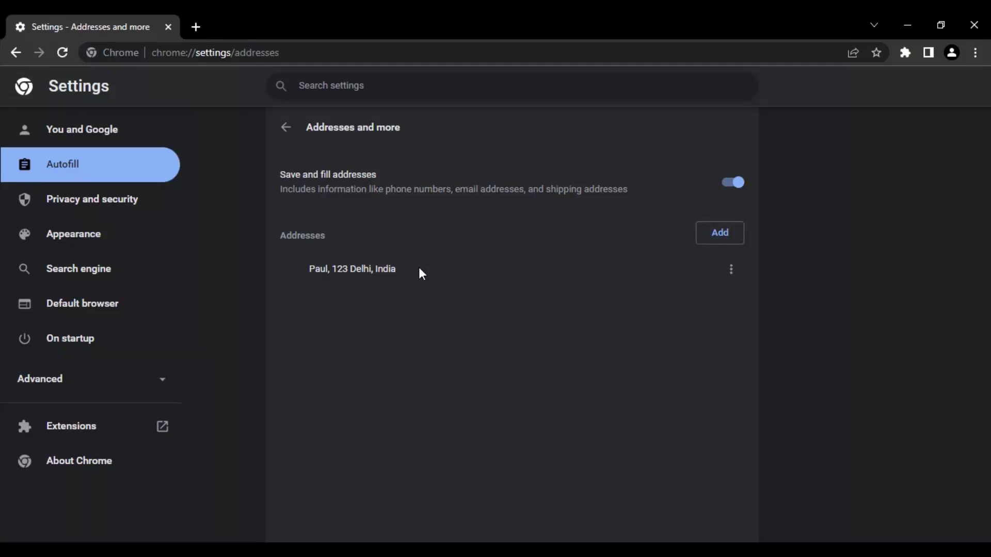
{"action": "left_click", "coordinate": [730, 268]}
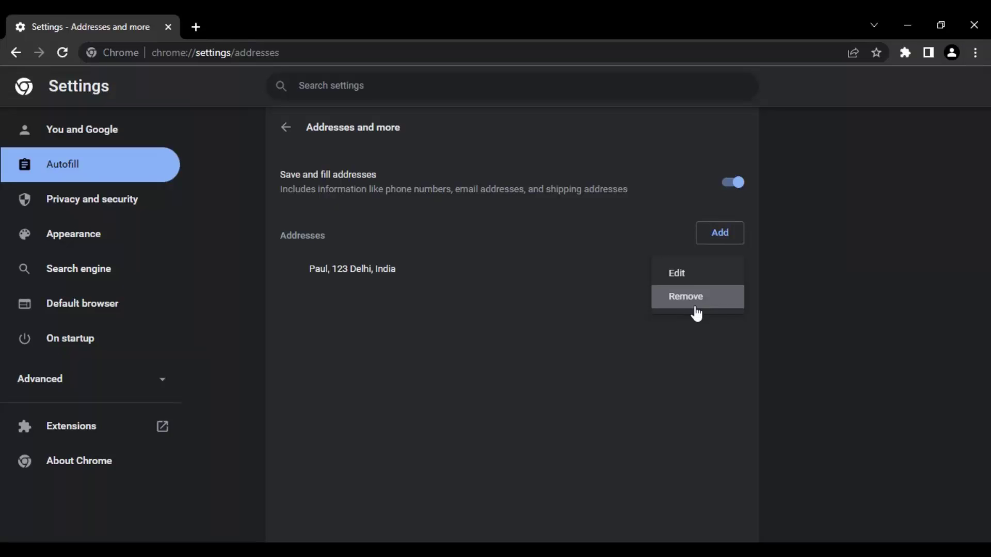
{"action": "left_click", "coordinate": [547, 369]}
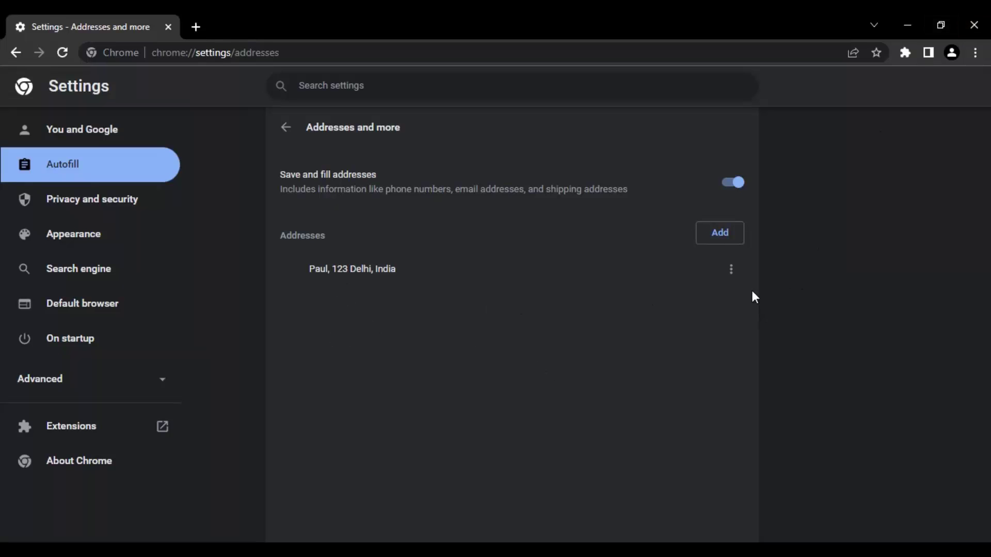
Edit the saved address so its organization reads 'Abc Pvt Ltd', and save it.
{"action": "left_click", "coordinate": [730, 270]}
{"action": "left_click", "coordinate": [677, 281]}
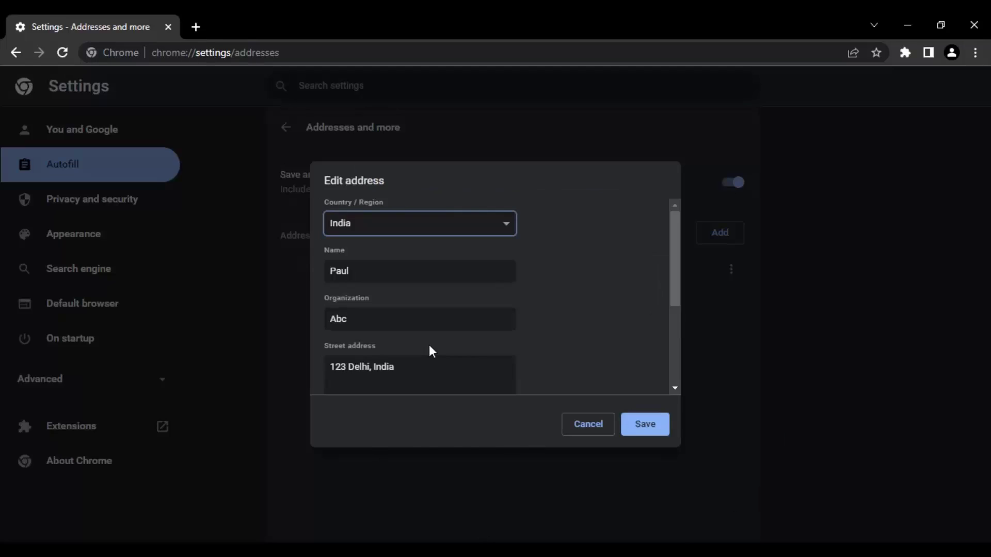
{"action": "scroll", "coordinate": [432, 343], "scroll_direction": "down", "scroll_amount": 3}
{"action": "scroll", "coordinate": [389, 334], "scroll_direction": "up", "scroll_amount": 3}
{"action": "left_click", "coordinate": [368, 316]}
{"action": "type", "text": "Pvt"}
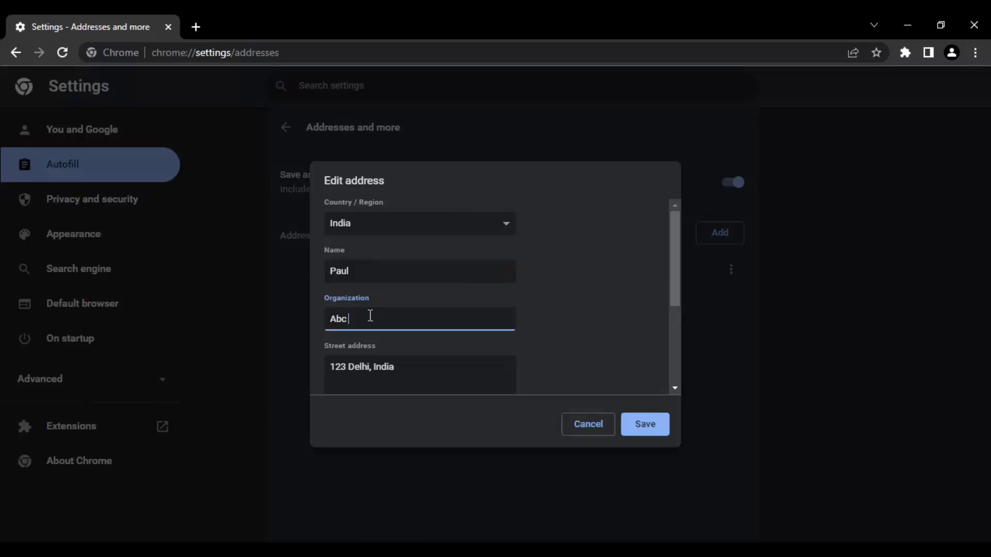
{"action": "type", "text": " Ltd"}
{"action": "left_click", "coordinate": [660, 434]}
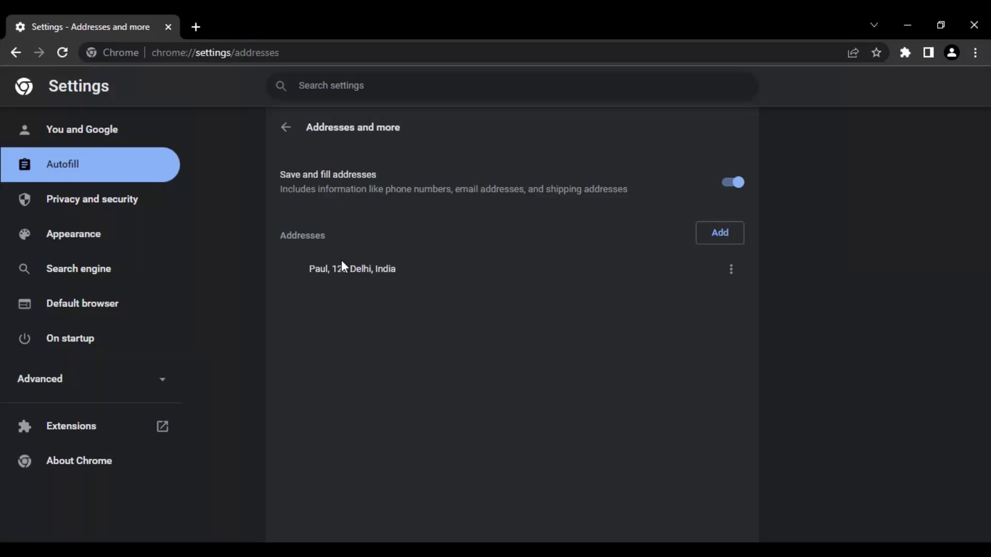
Remove the saved Delhi address and confirm the deletion.
{"action": "left_click", "coordinate": [738, 269]}
{"action": "left_click", "coordinate": [701, 303]}
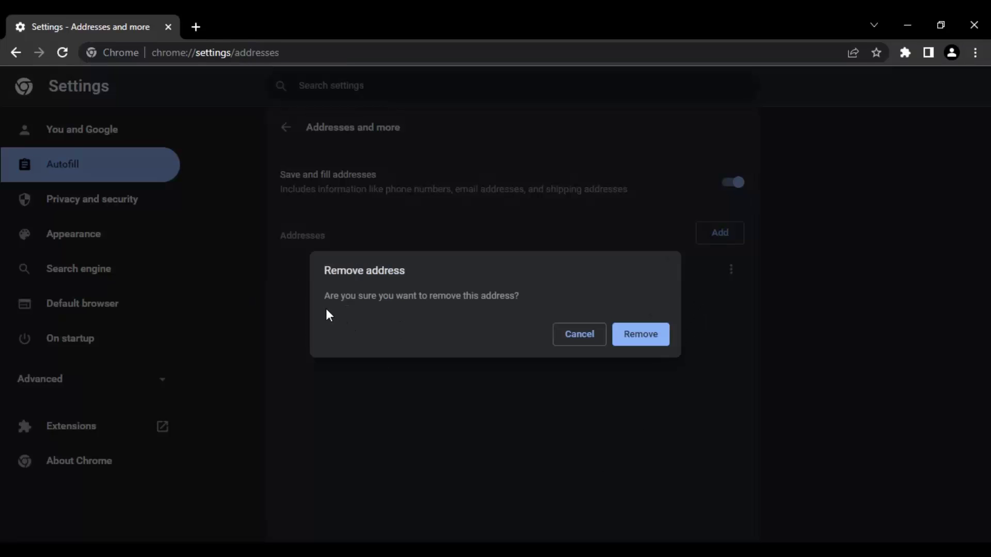
{"action": "left_click", "coordinate": [644, 342]}
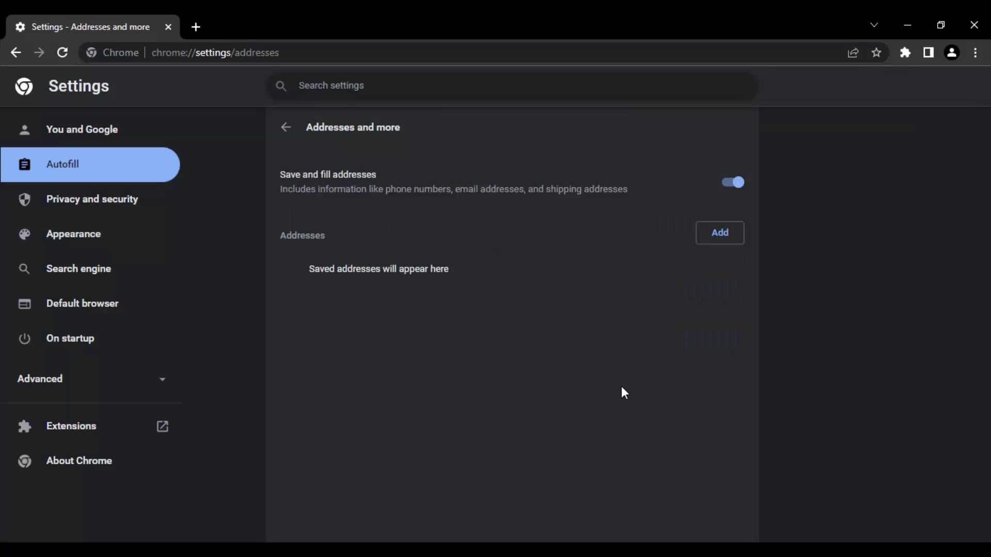